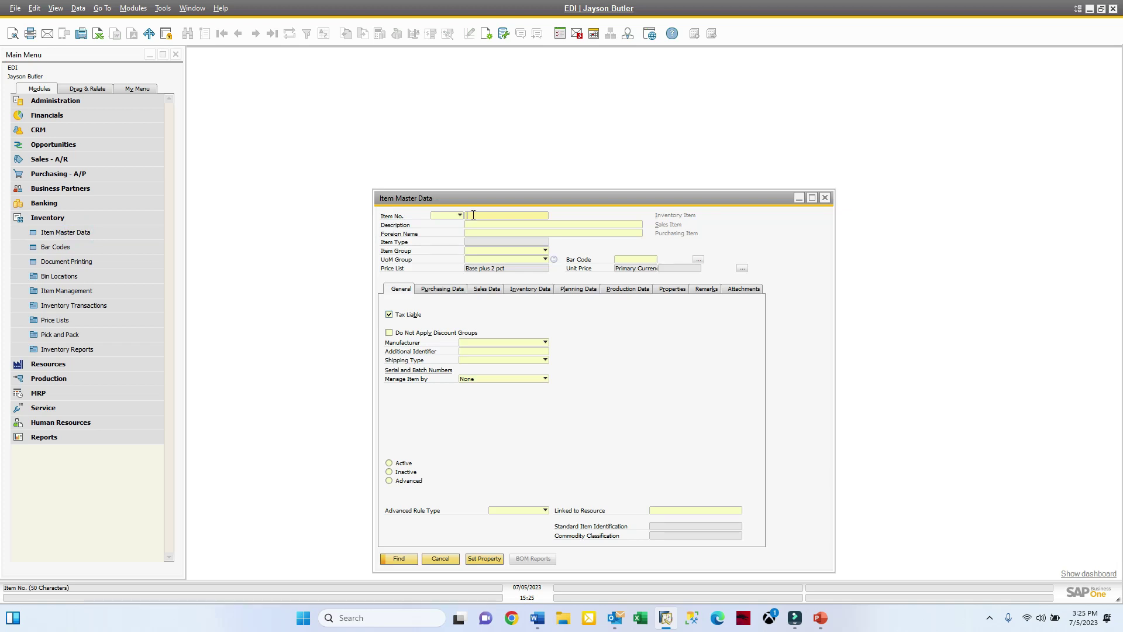
Step: Find item B-100 in the item master data, review its Indented BOM report and close the report
key("Return")
left_click_drag(513, 200, 398, 108)
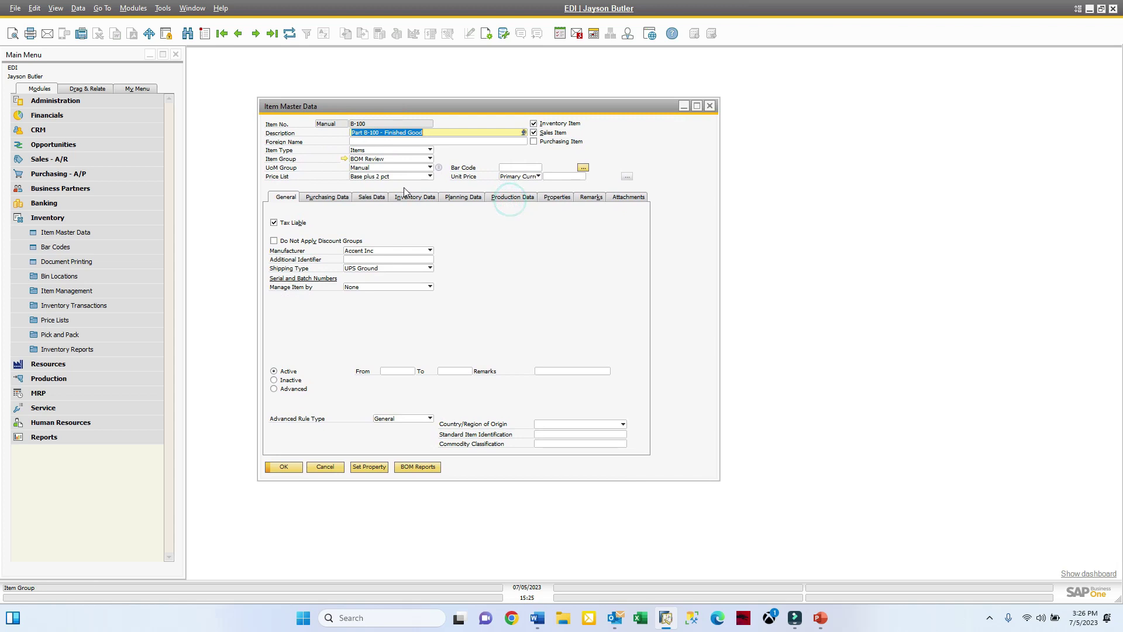
left_click(420, 468)
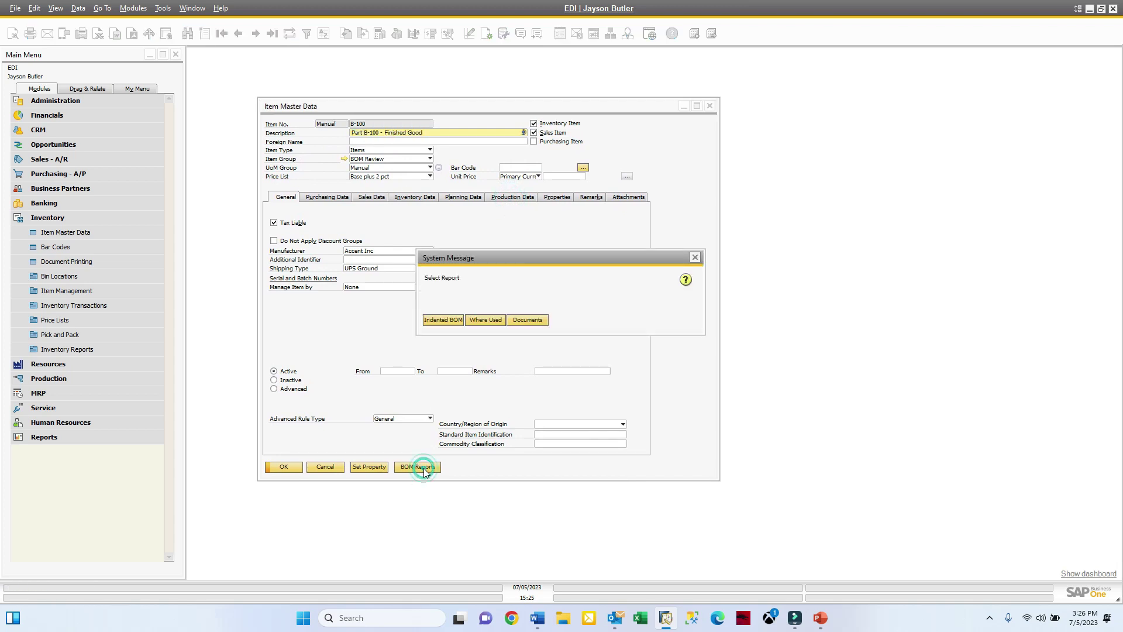
left_click(442, 320)
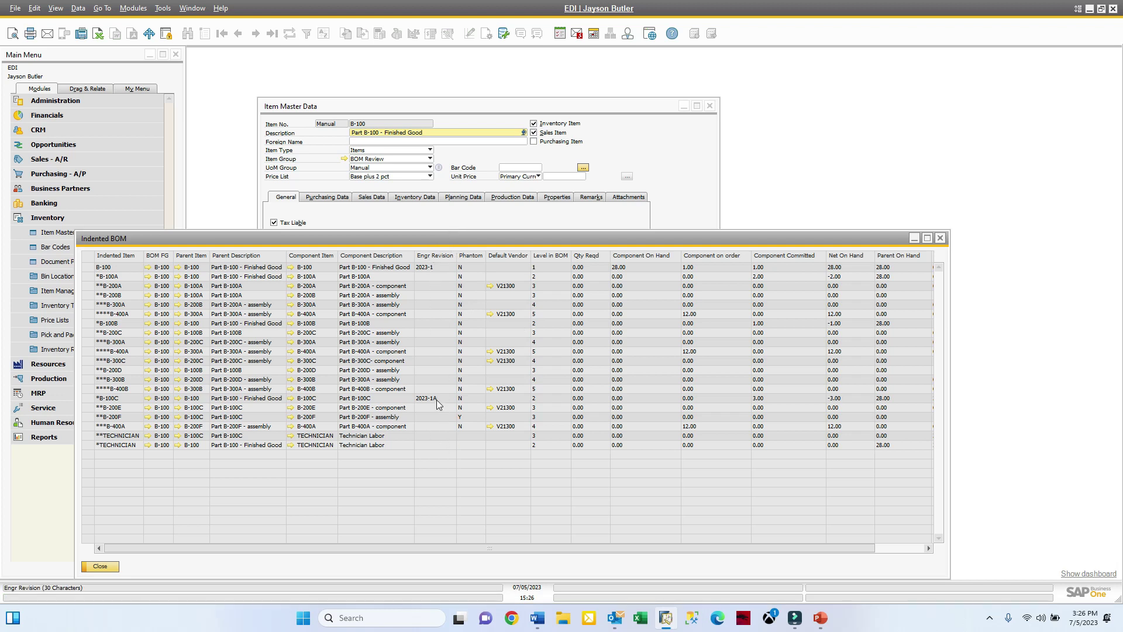
left_click(100, 567)
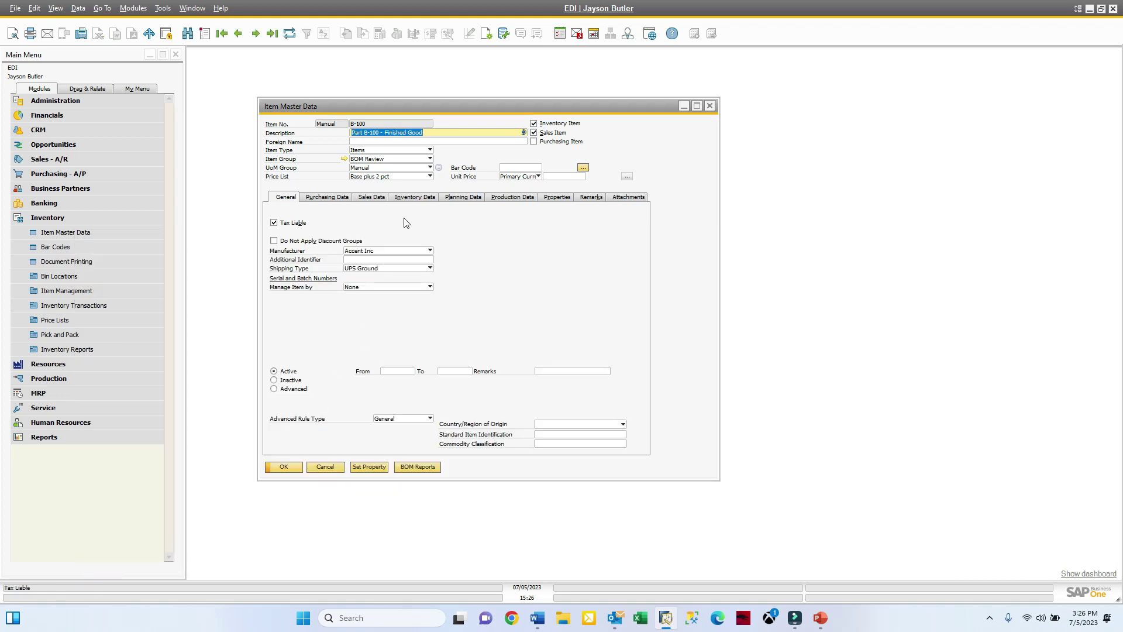
Step: Turn on the display of system information
right_click(394, 225)
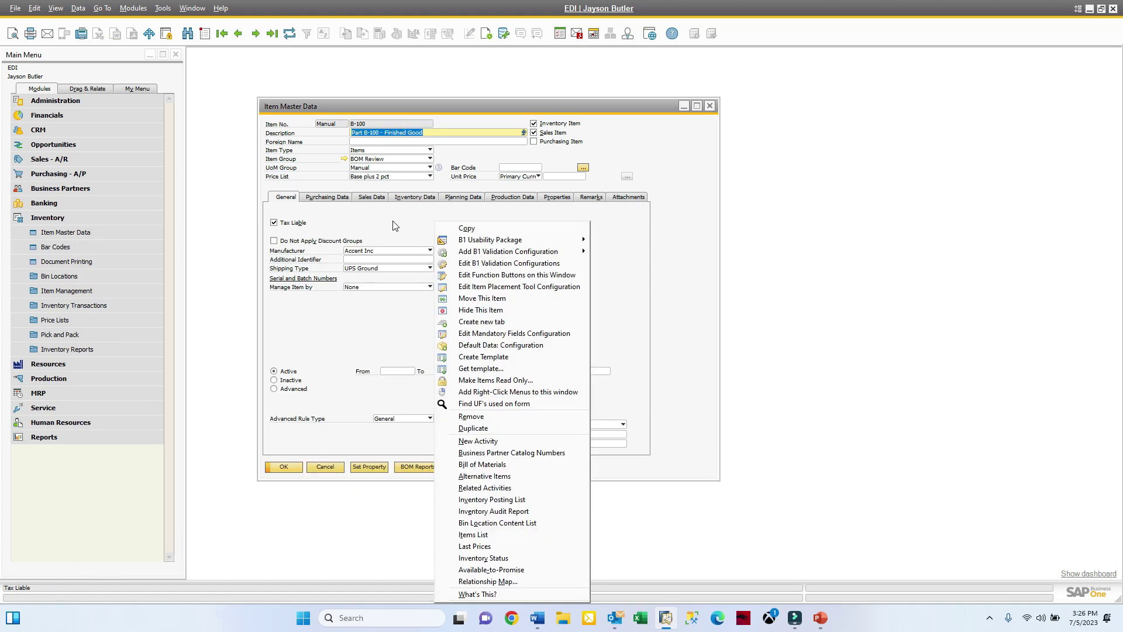
mouse_move(572, 239)
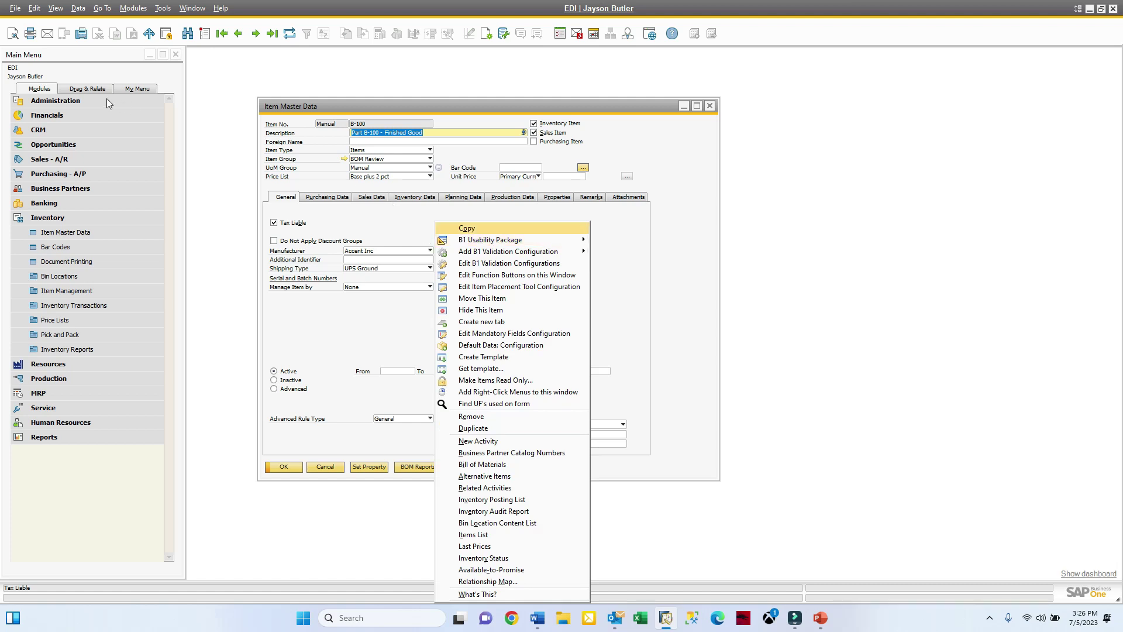
left_click(61, 12)
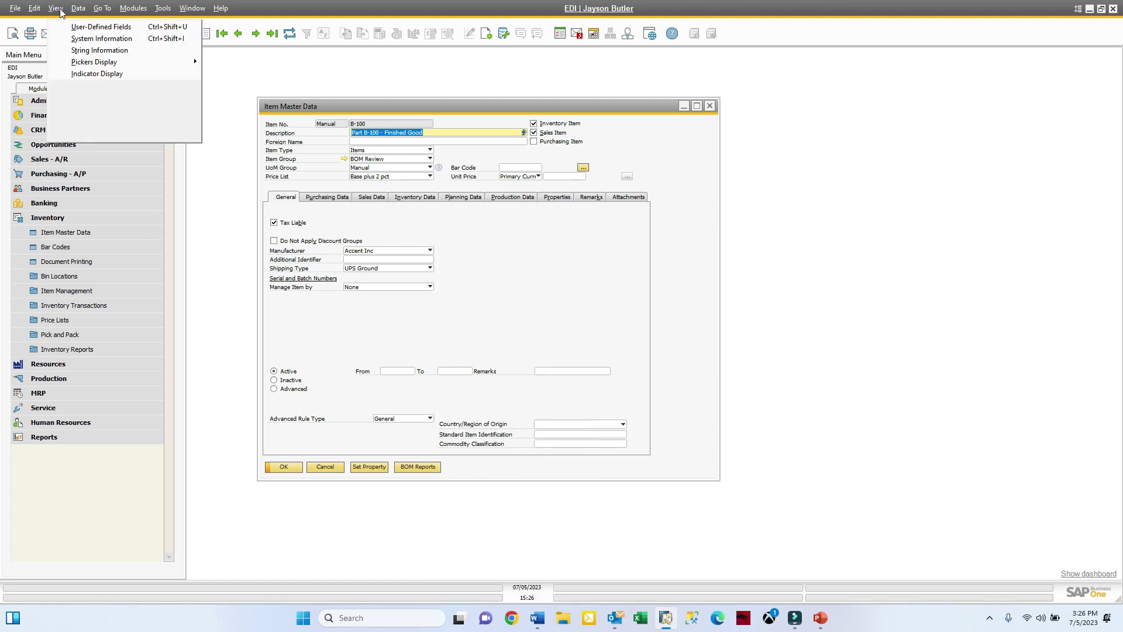
left_click(82, 38)
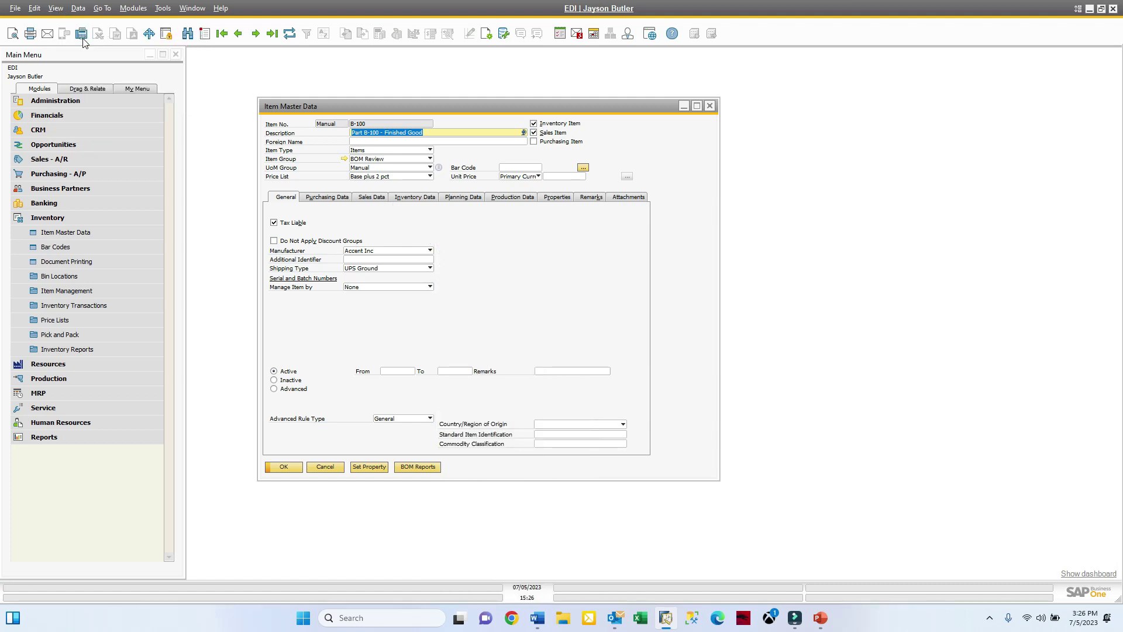
Step: From the item master's B1 validations, open "Color the item field when property 64 is set" and open its ChangeColor function
right_click(505, 225)
left_click(556, 268)
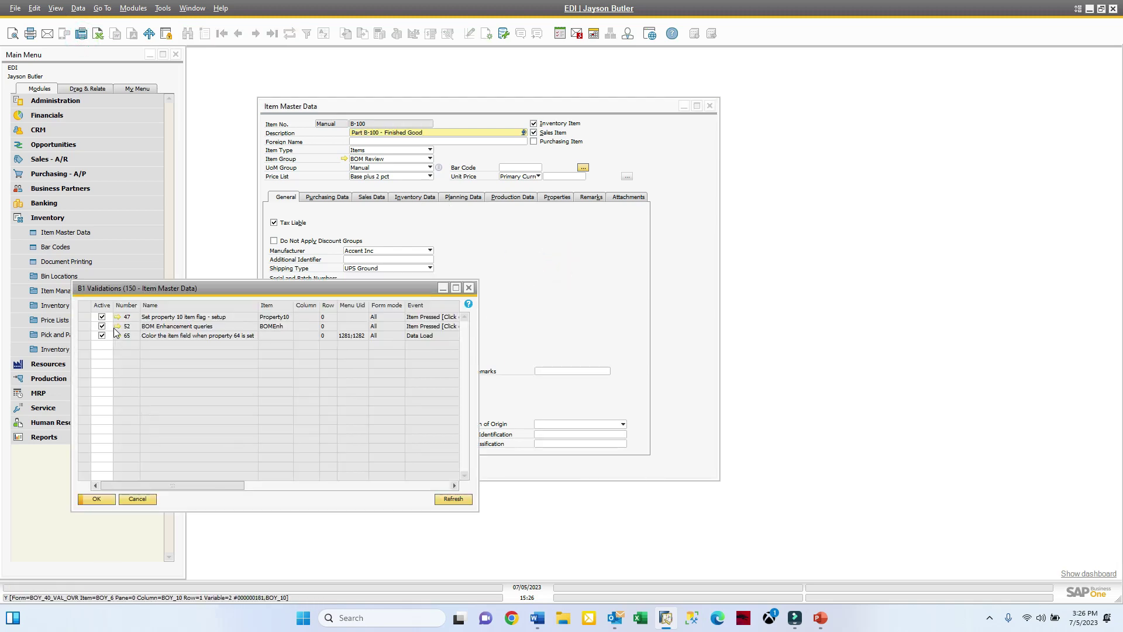
left_click(117, 335)
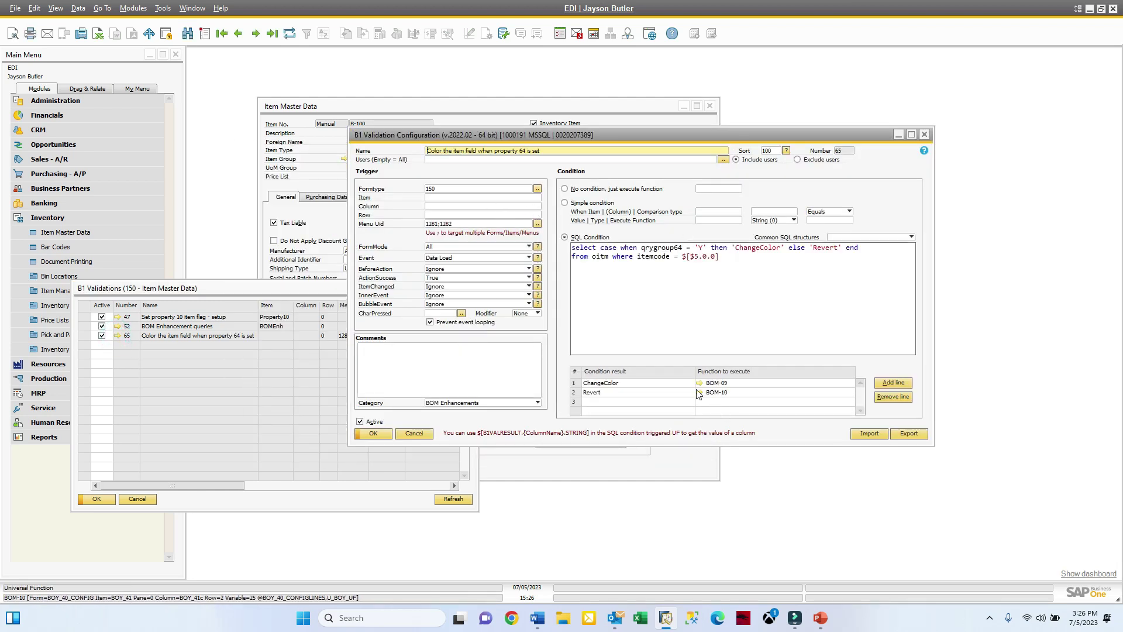
left_click(701, 384)
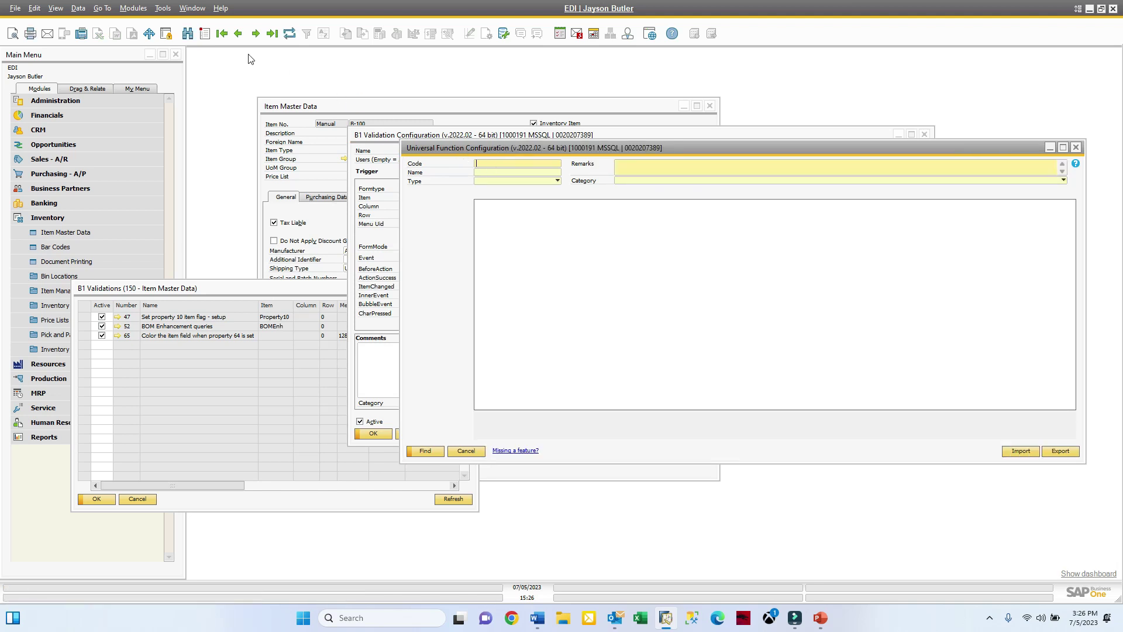
Step: Find the universal function with code BOM-02
left_click(186, 34)
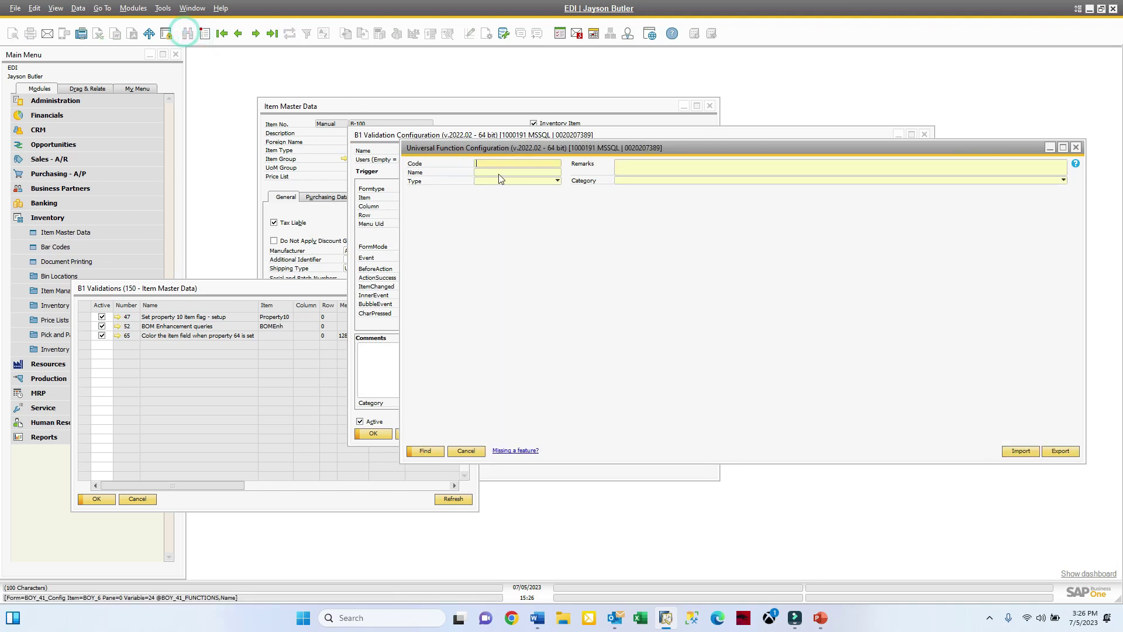
type("bom-02")
key("Return")
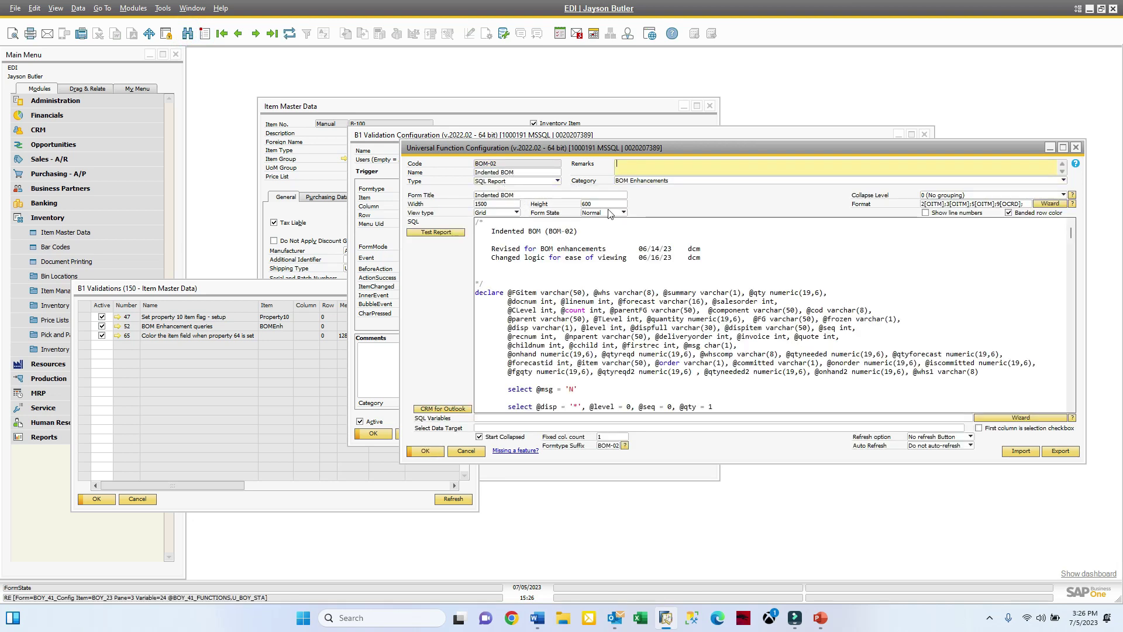
Step: Comment out the cc.u_engrrevision 'Engr Revision' line in the Indented BOM SQL, save the function and close the configuration windows
left_click_drag(1071, 234, 1068, 412)
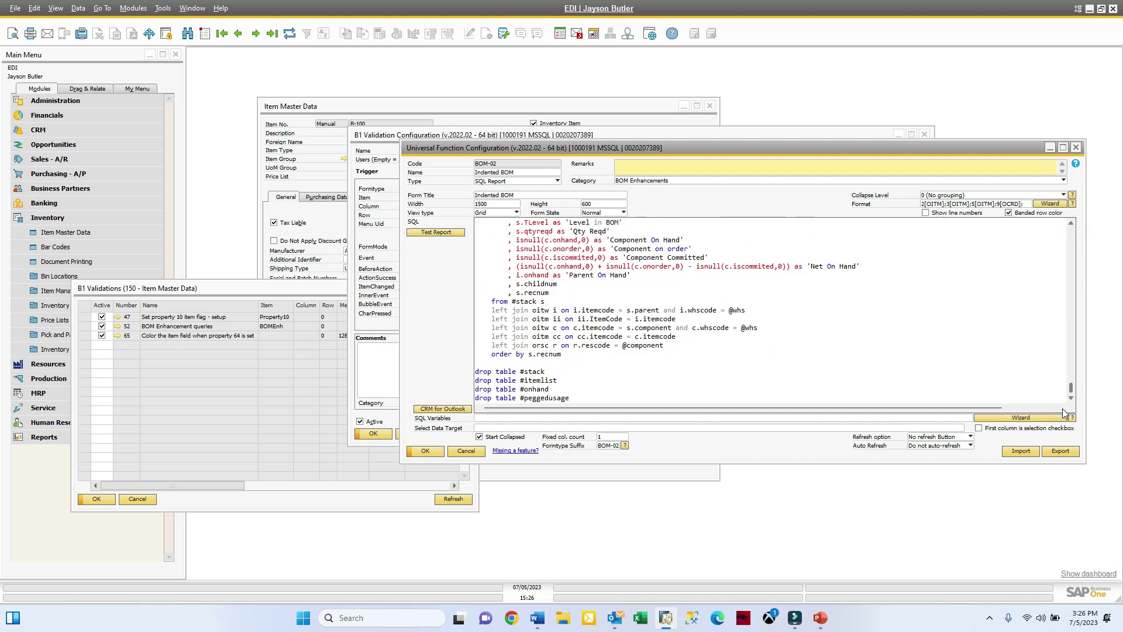
scroll(508, 271, "up", 3)
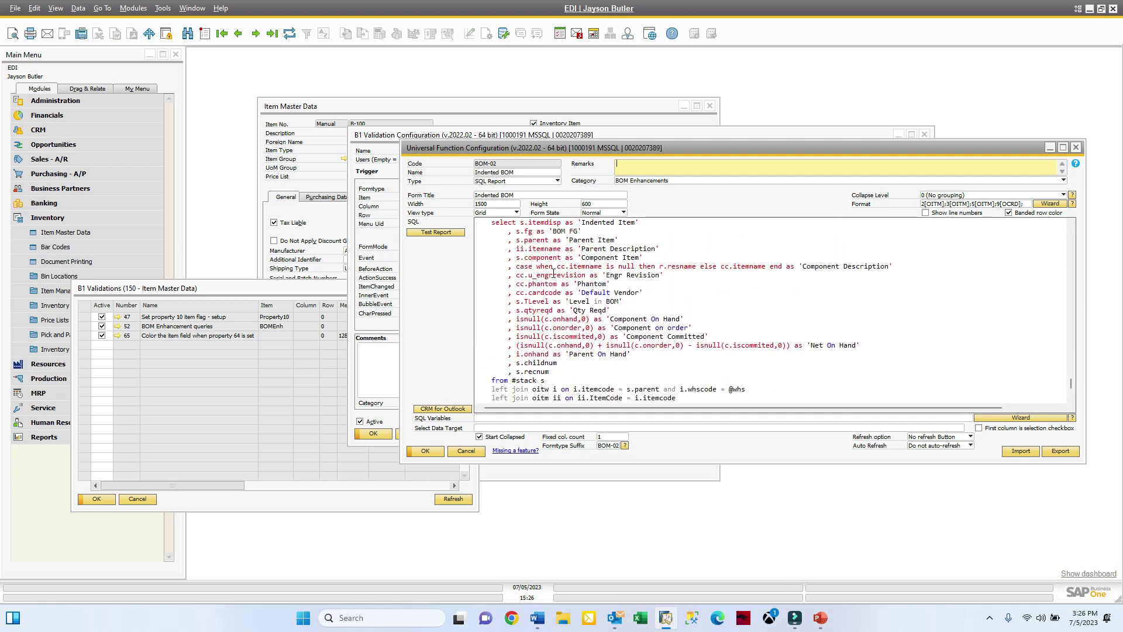
left_click(508, 275)
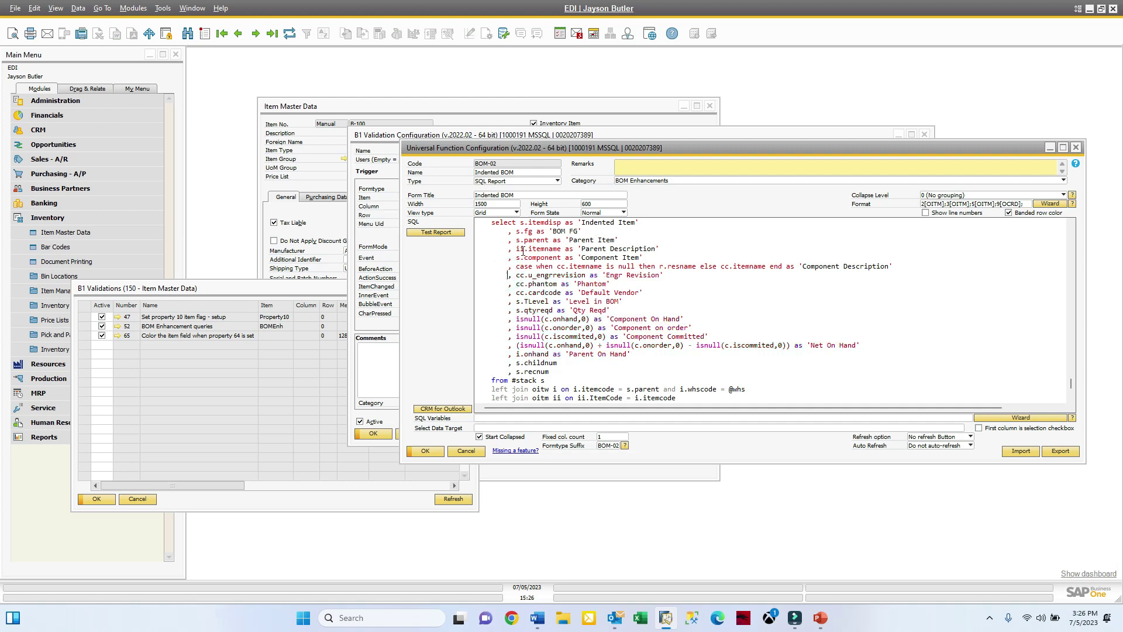
left_click(509, 213)
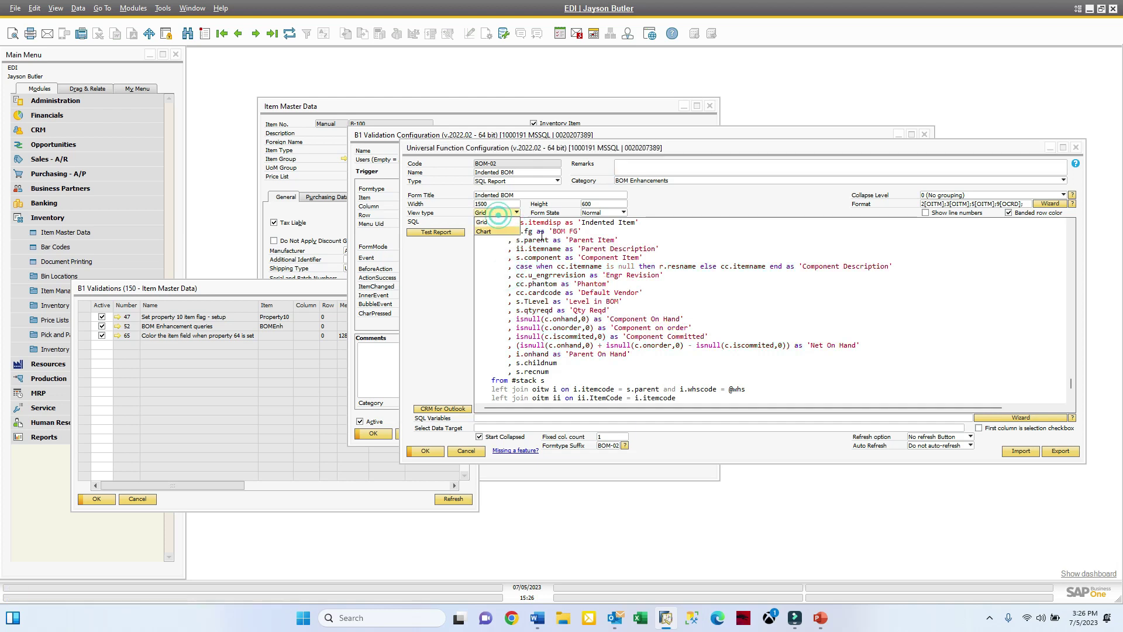
left_click(533, 225)
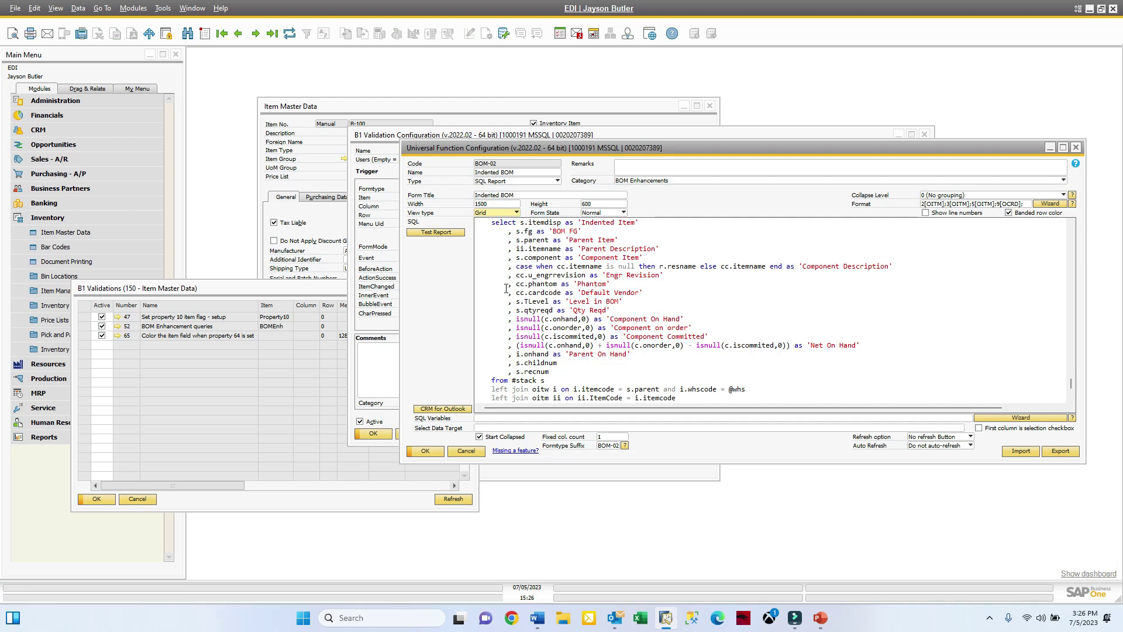
left_click(506, 278)
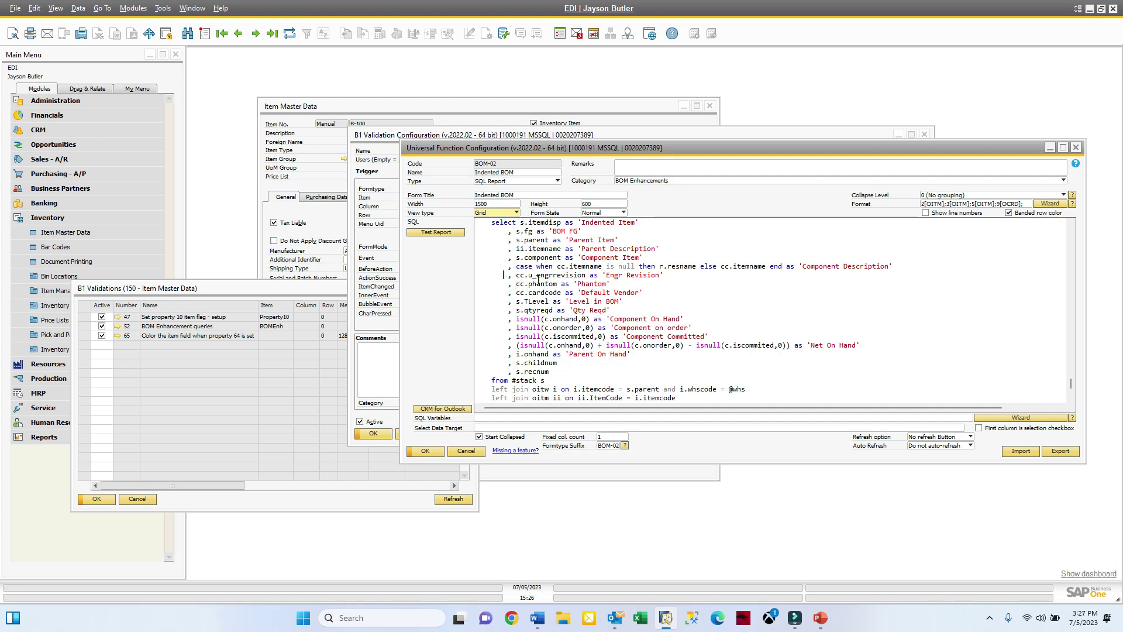
type("--")
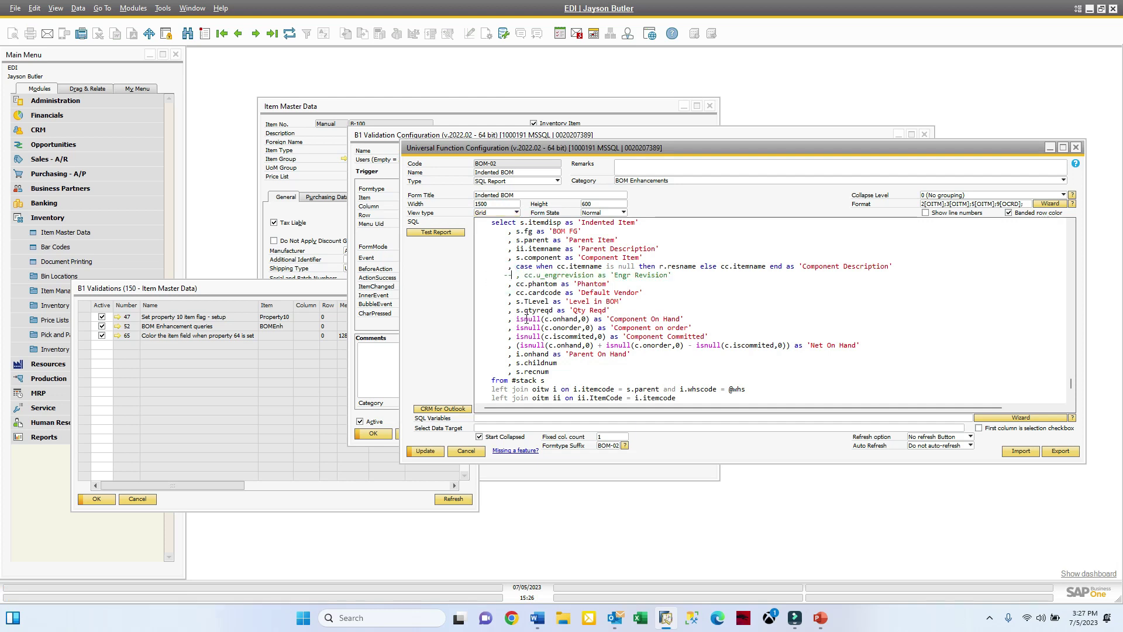
left_click(440, 451)
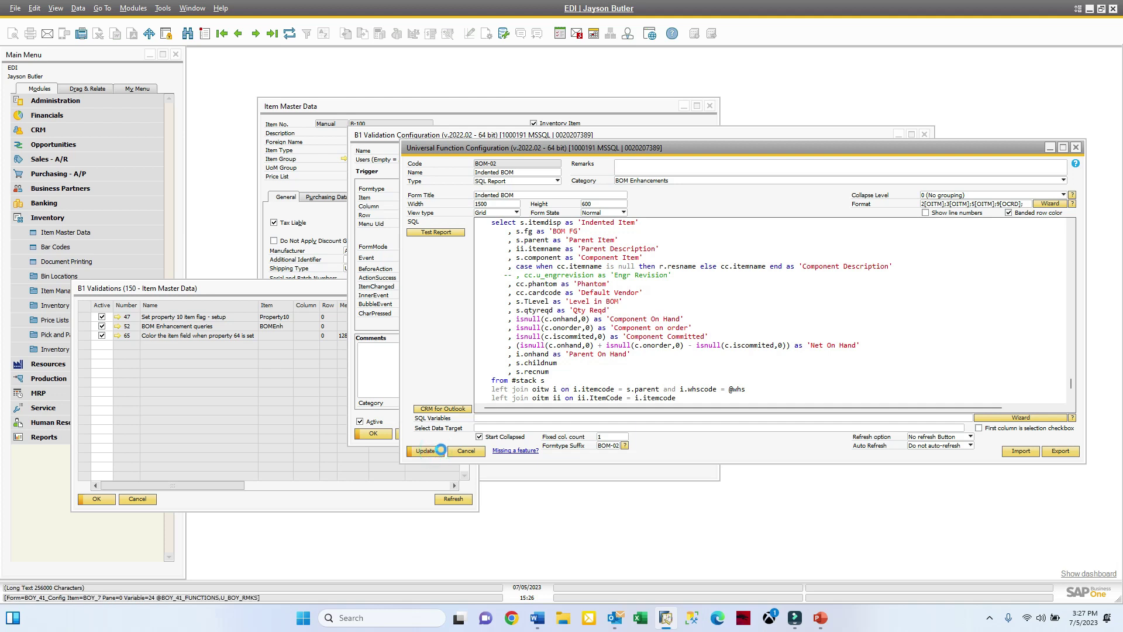
left_click(426, 452)
left_click(384, 432)
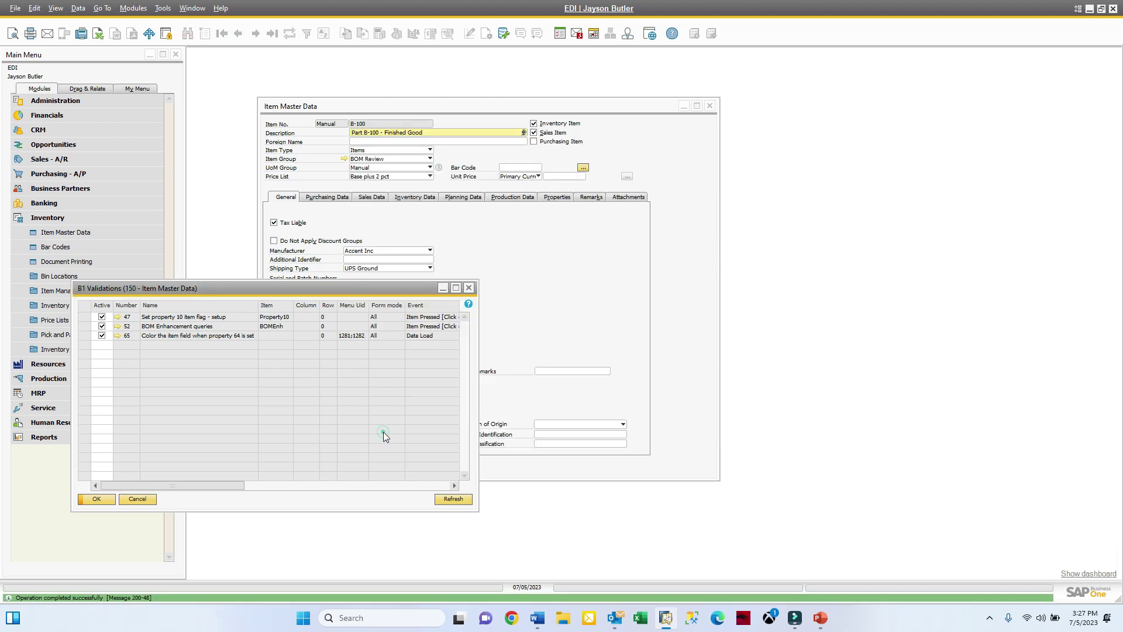
left_click(470, 288)
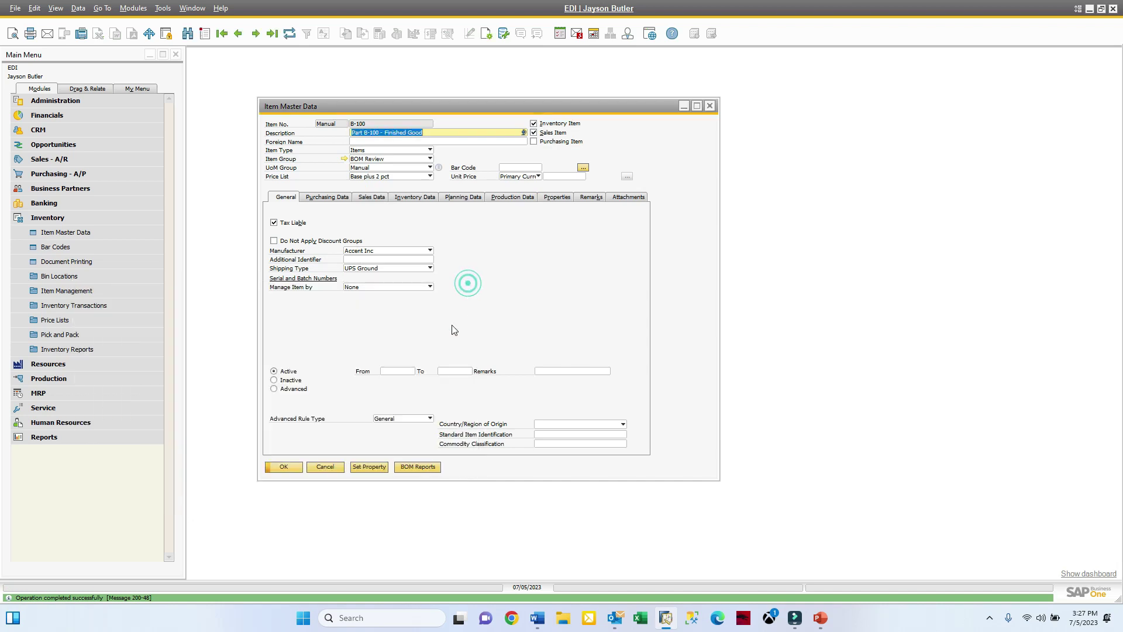
Step: Run the Indented BOM report again for item B-100, check its columns and close it
left_click(418, 466)
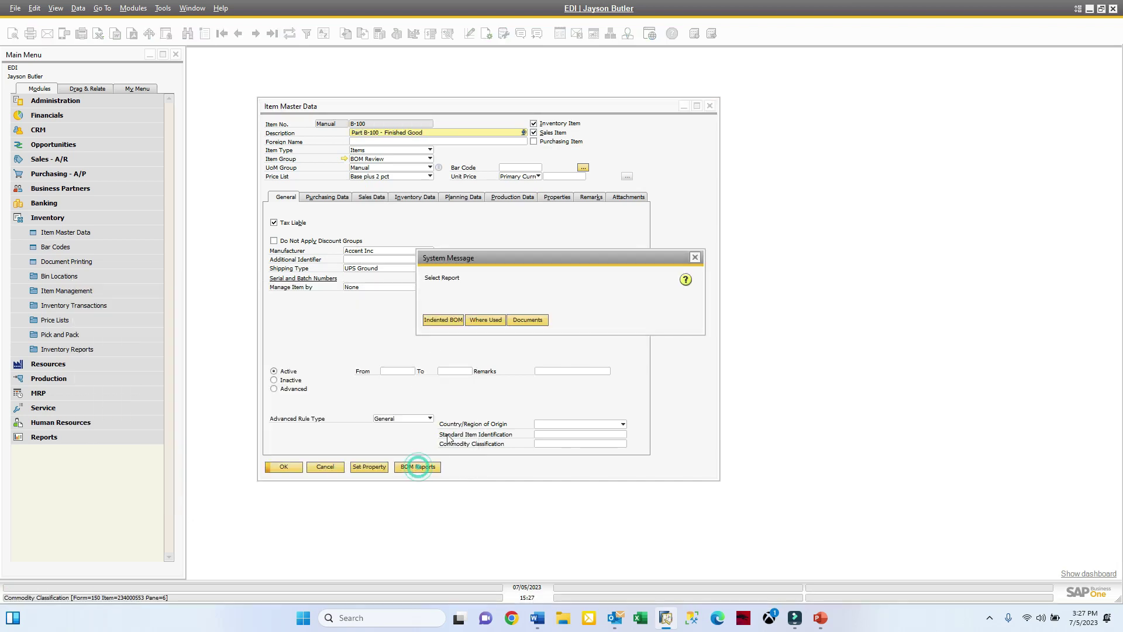
left_click(444, 320)
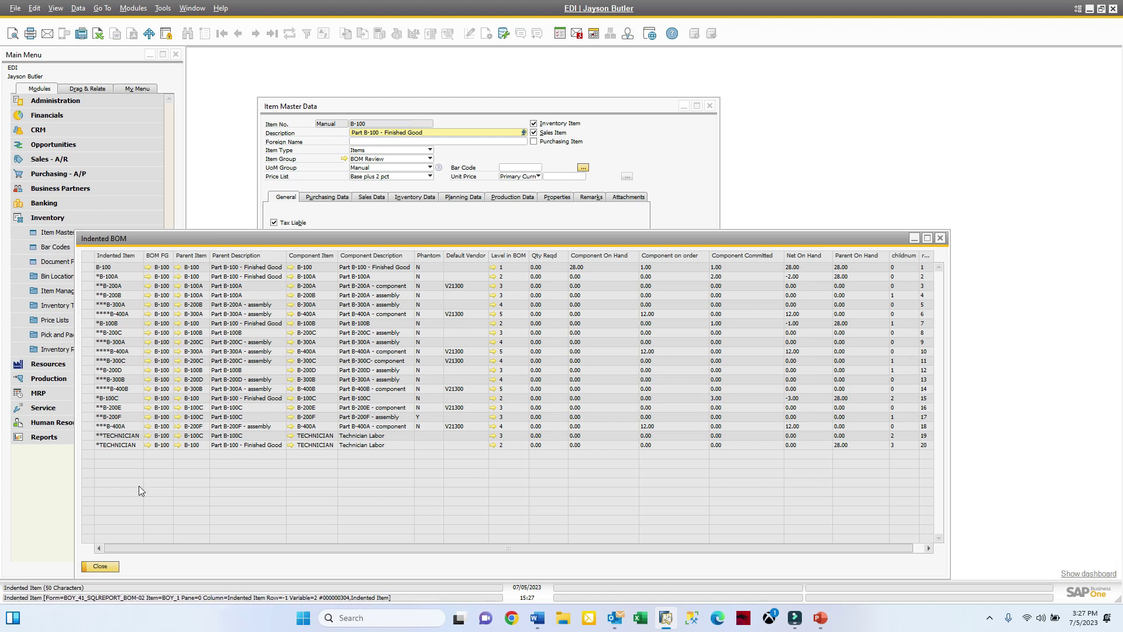
left_click(102, 566)
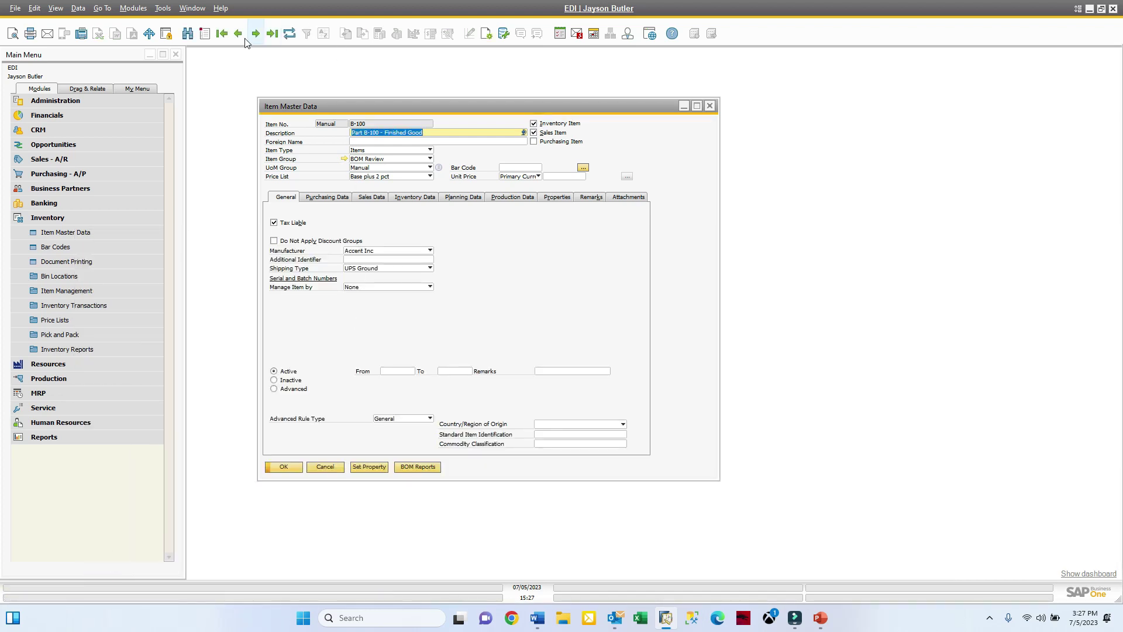
Step: Find item B-400A in the item master data
left_click(190, 33)
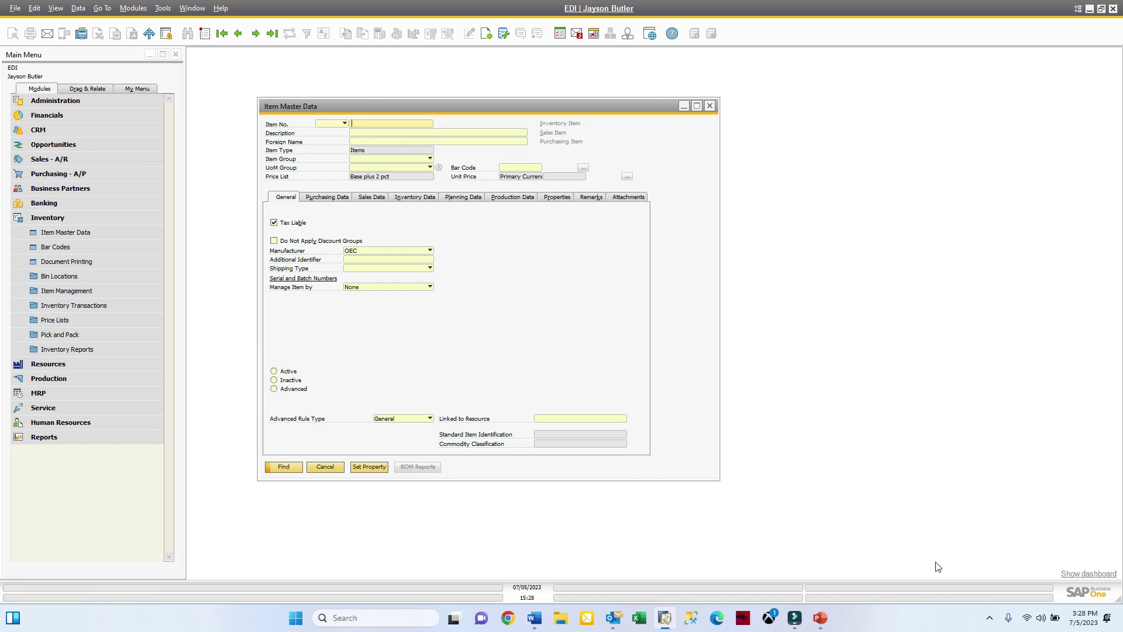
left_click(361, 125)
type("b-400a")
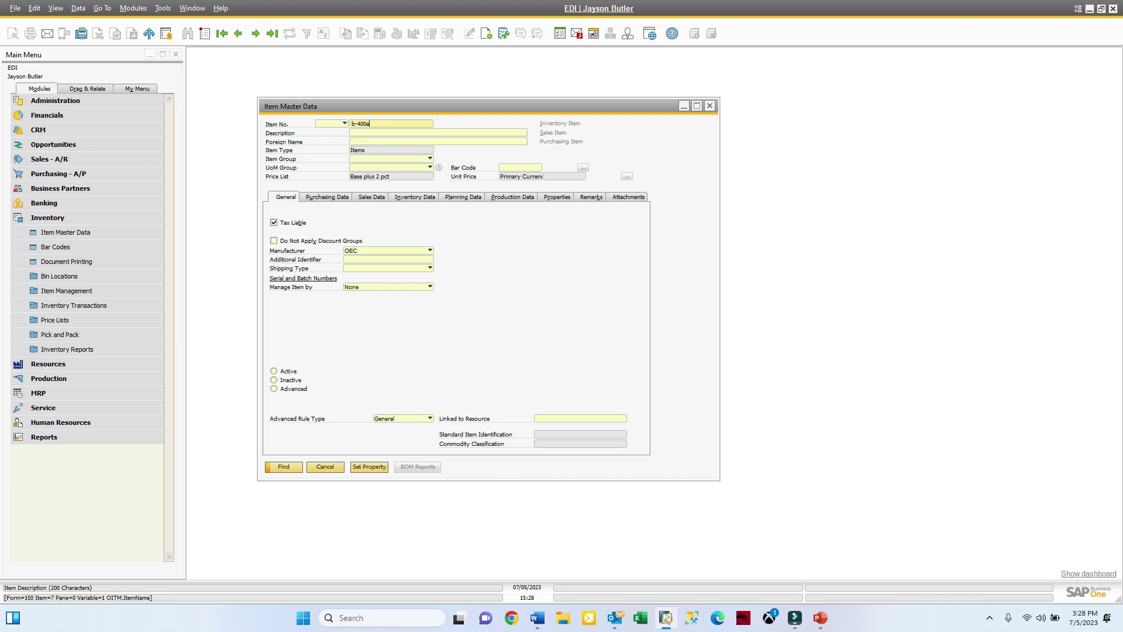
key("Return")
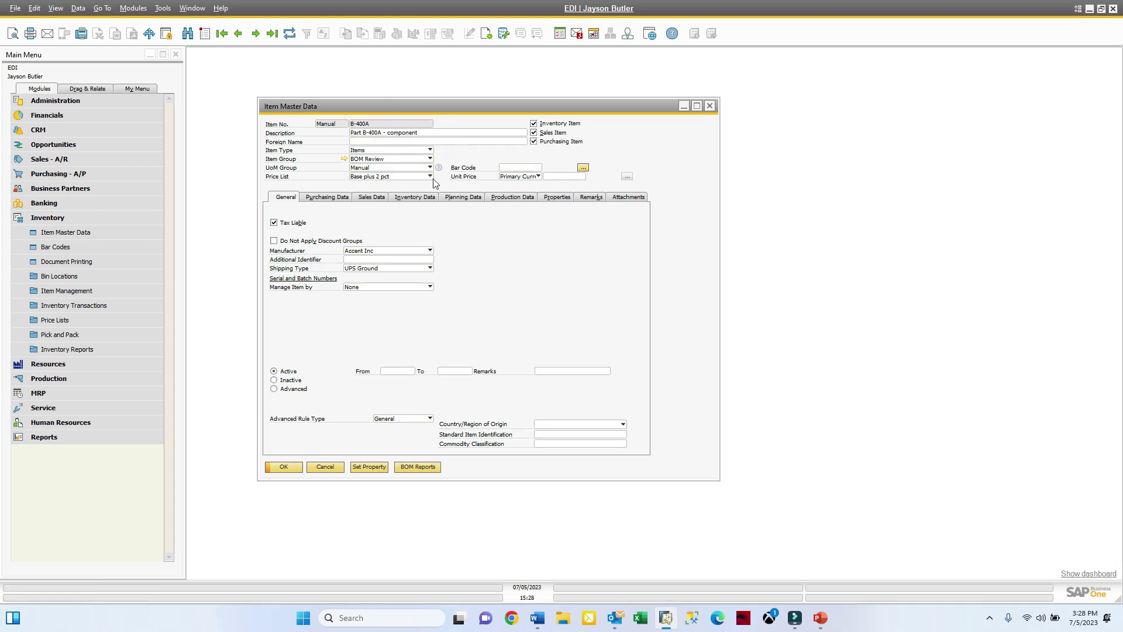
Step: Run the Where Used BOM report for component B-400A, review the parent items and close it
left_click(413, 469)
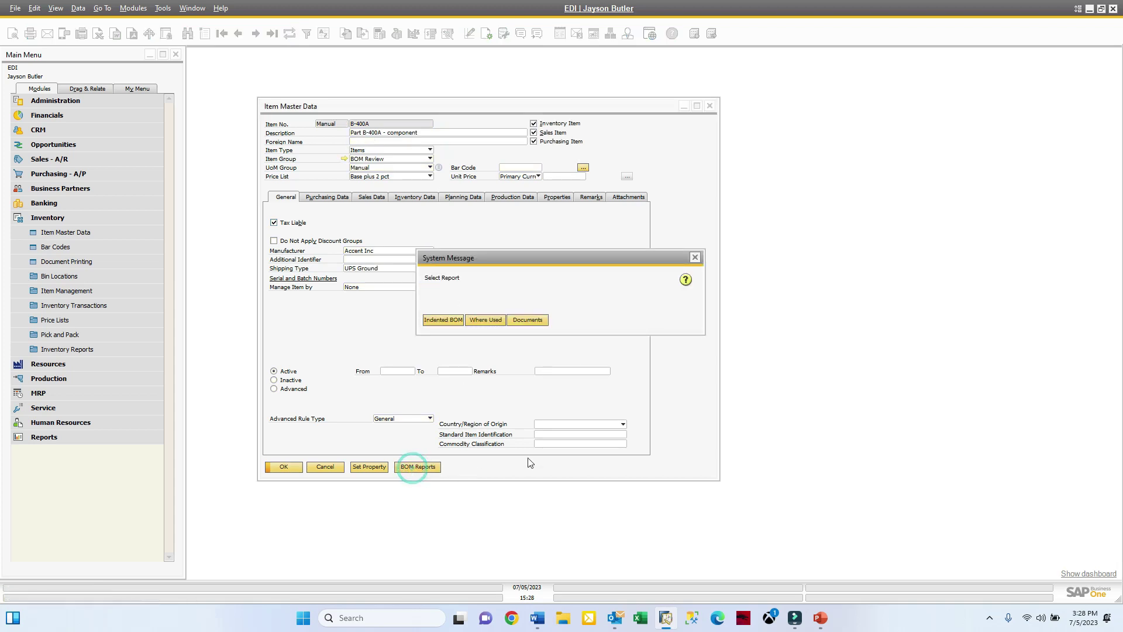
left_click(488, 321)
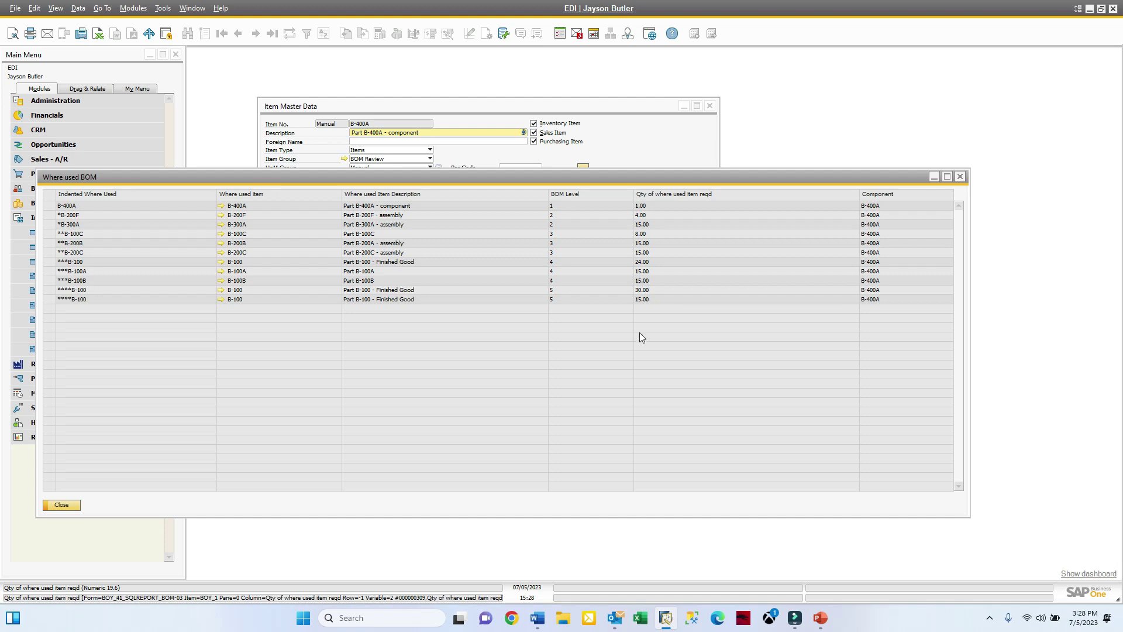
left_click(61, 505)
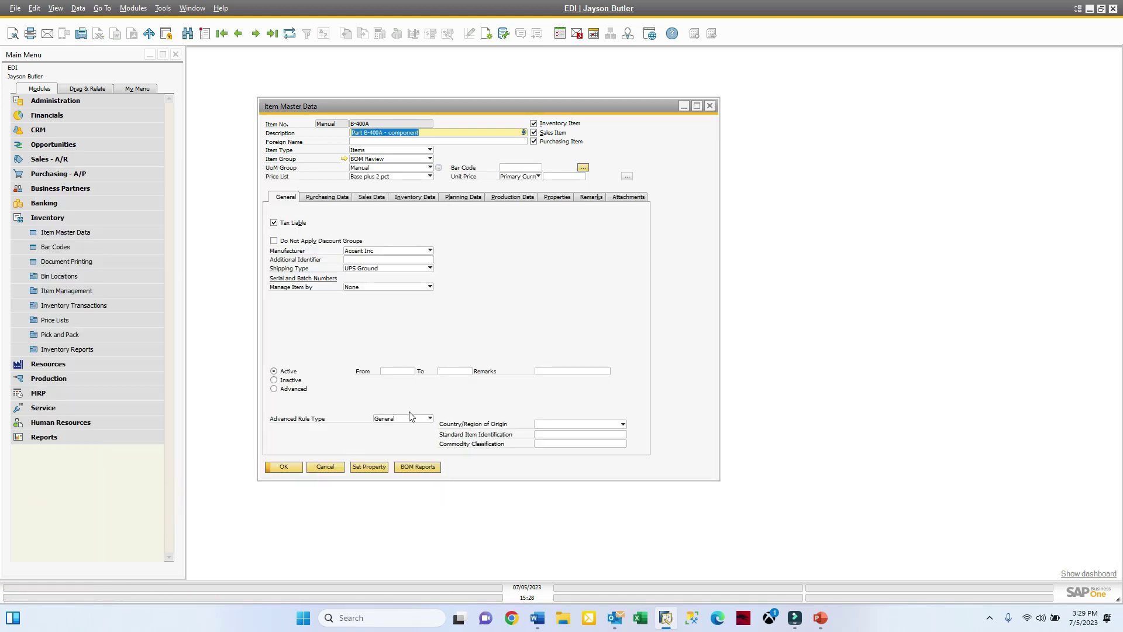
Step: Run the Documents BOM report for component B-400A, review the related orders and close it
left_click(416, 466)
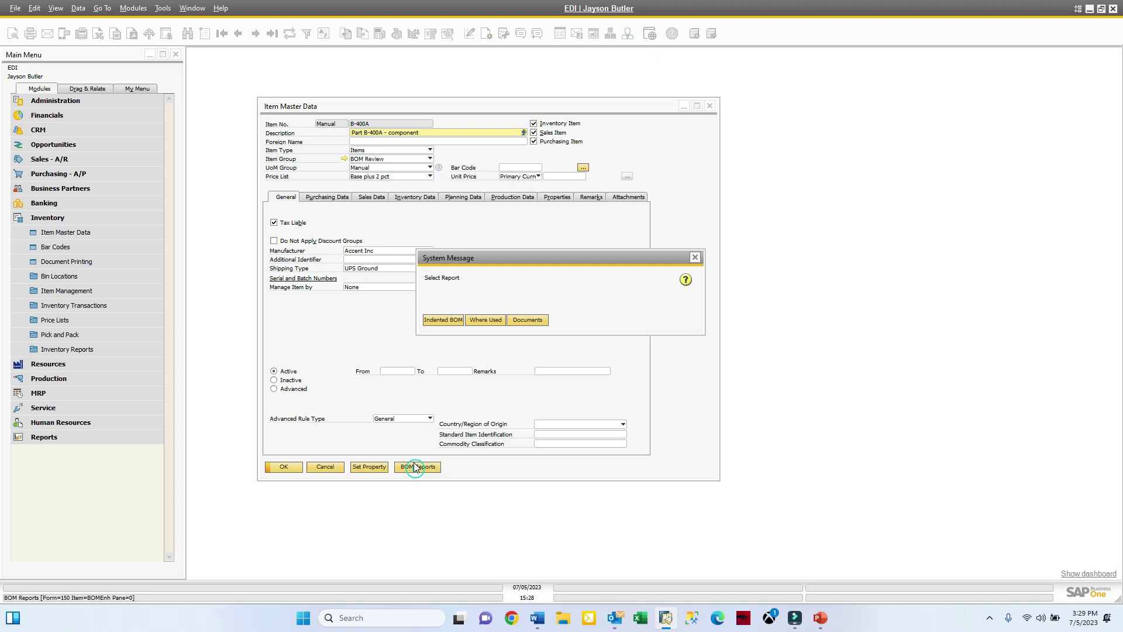
left_click(525, 323)
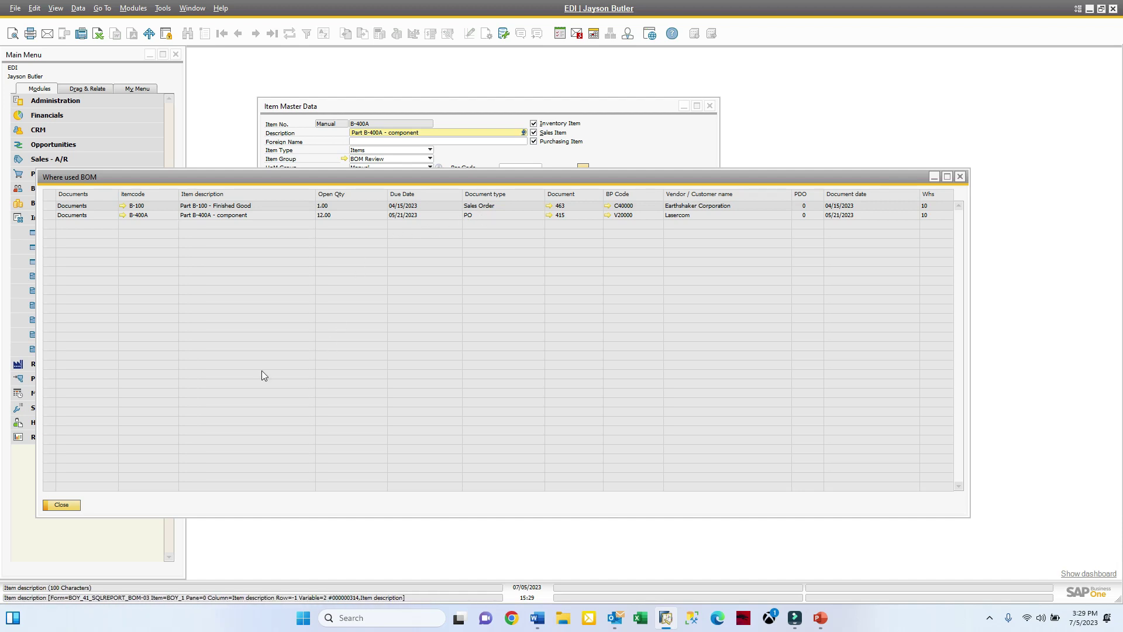
left_click(55, 506)
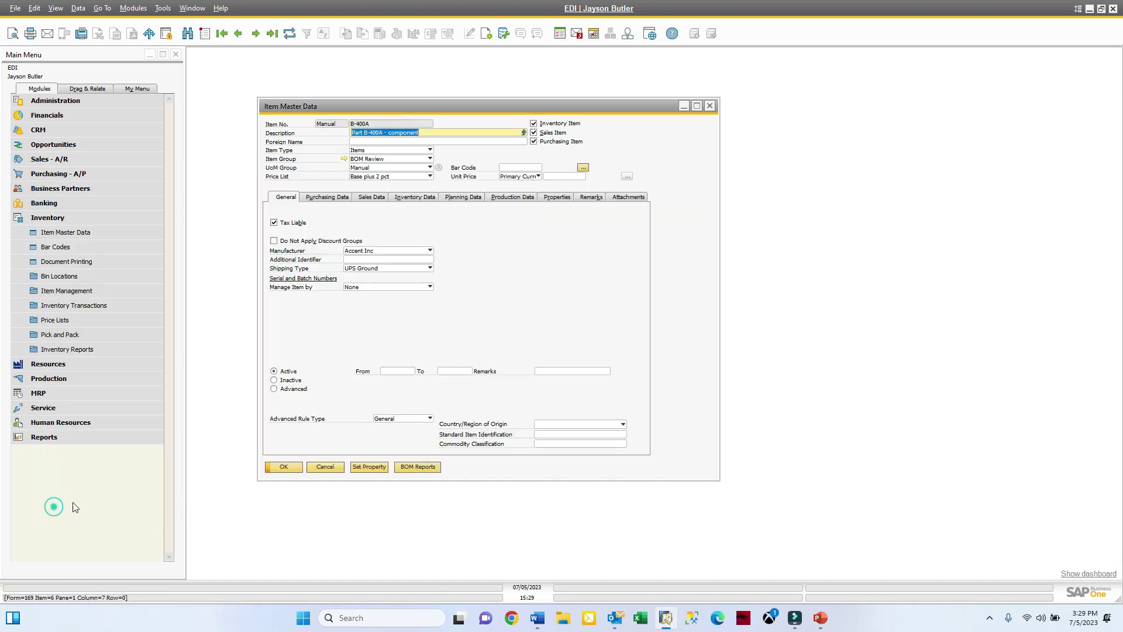